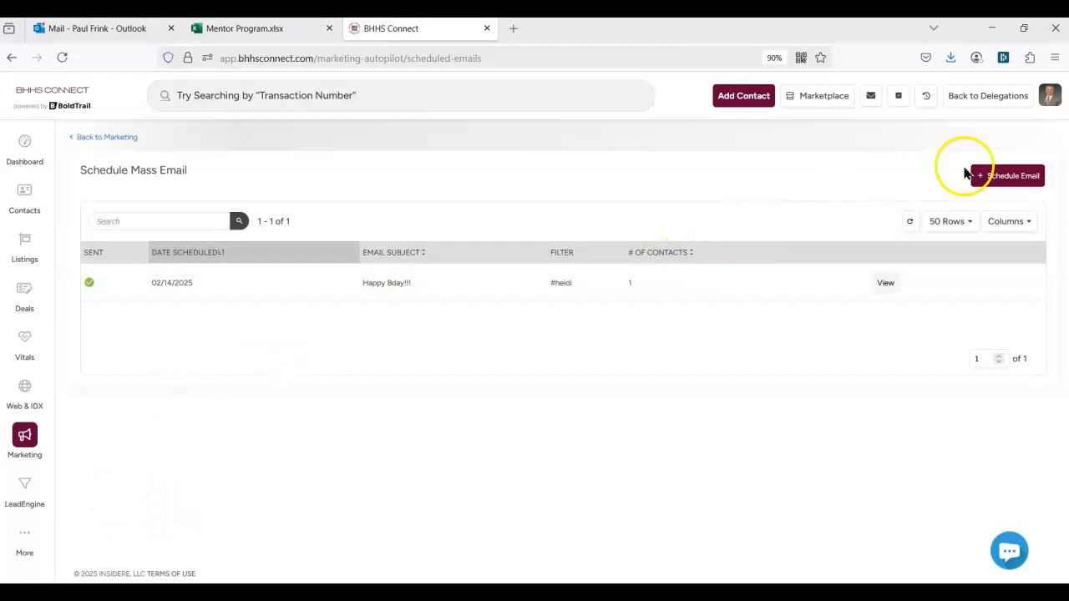
# Start a new scheduled mass email addressed to contacts with the Sphere status.
pyautogui.click(1026, 178)
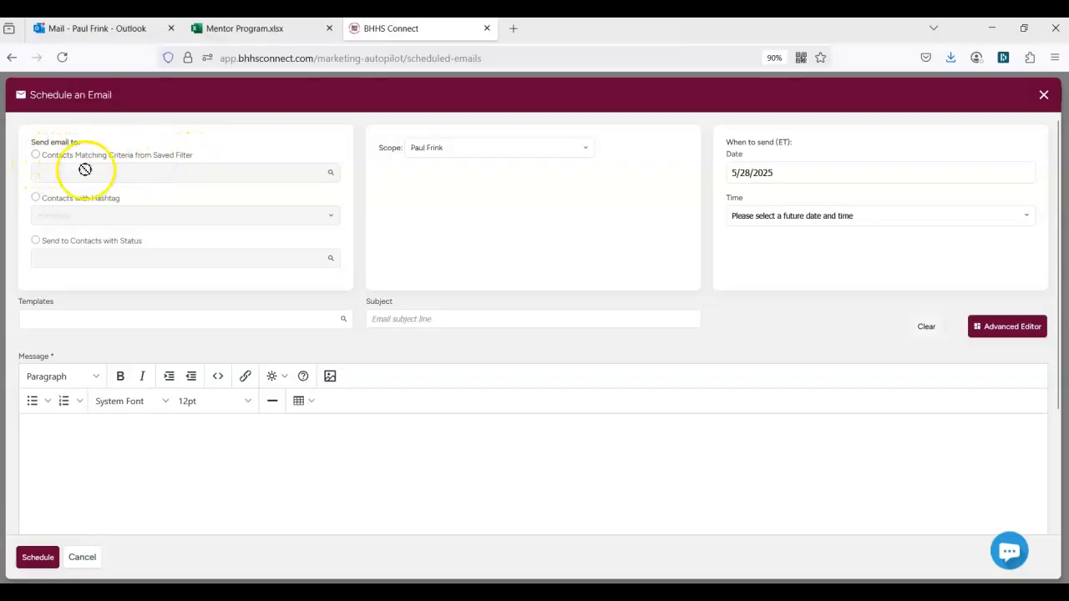
pyautogui.click(35, 241)
pyautogui.click(66, 256)
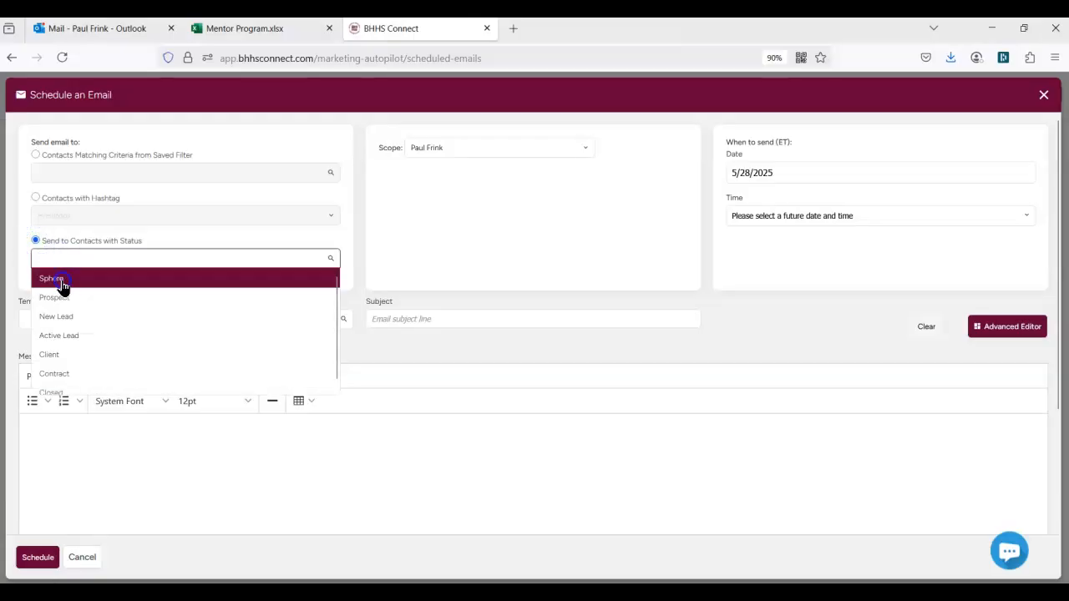
pyautogui.click(62, 284)
# Review the scope choices and the send times available for the scheduled email.
pyautogui.click(480, 148)
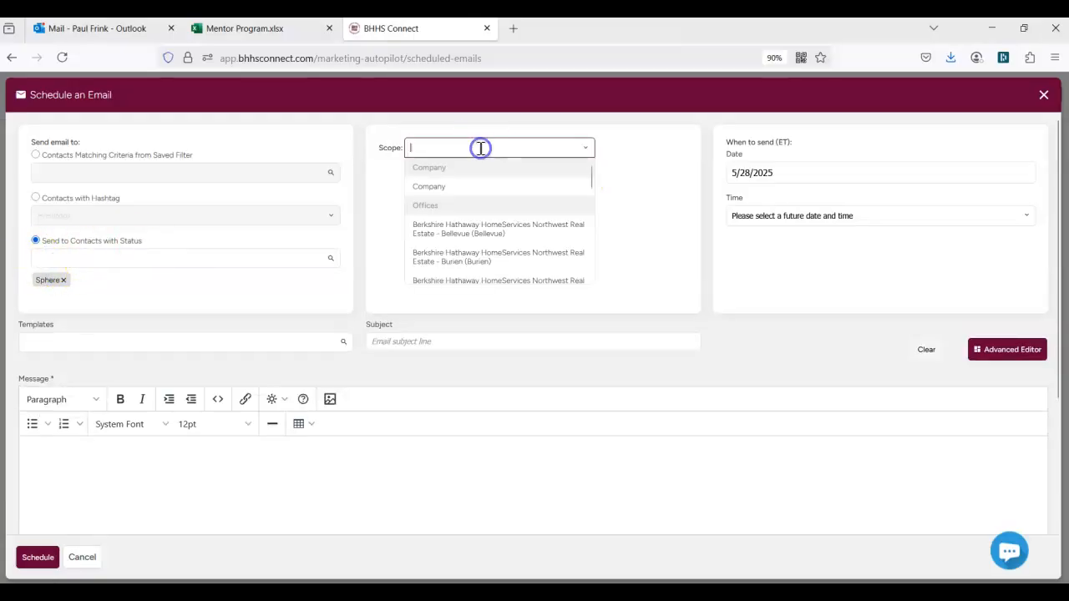
pyautogui.click(615, 154)
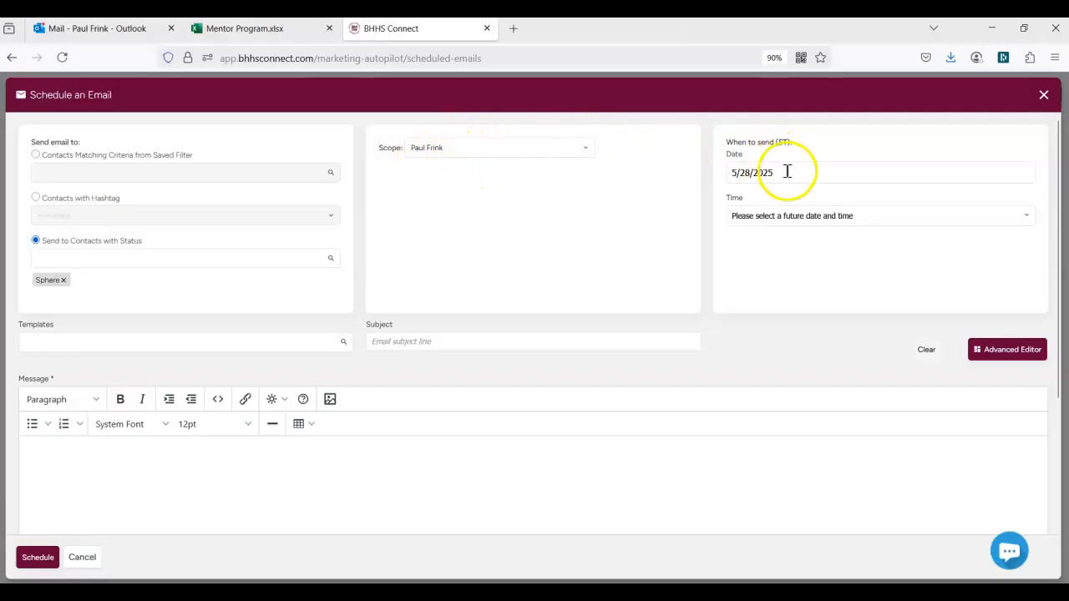
pyautogui.click(873, 215)
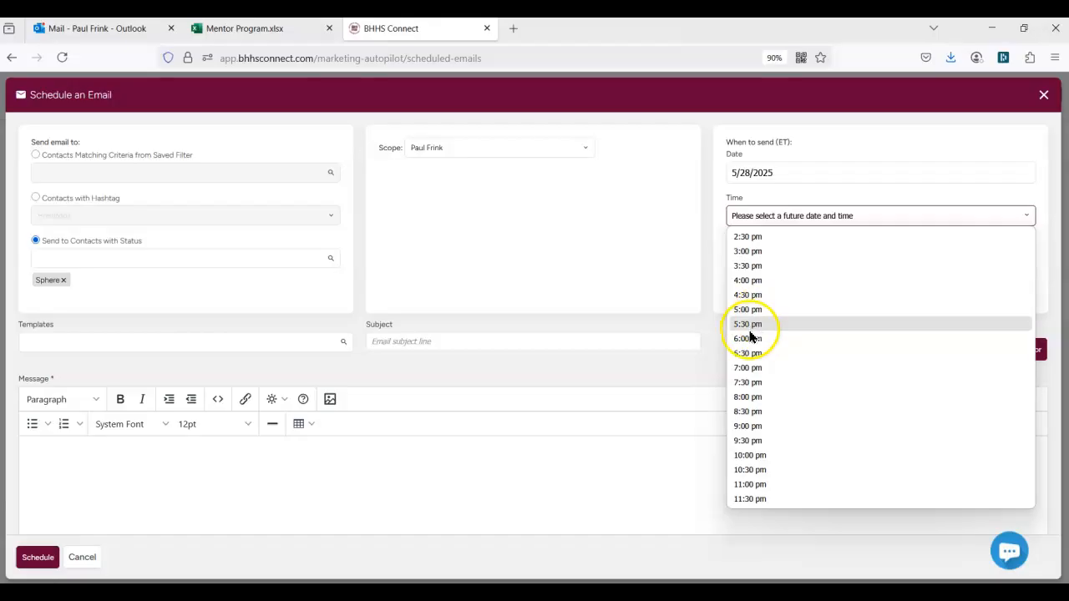
pyautogui.click(622, 229)
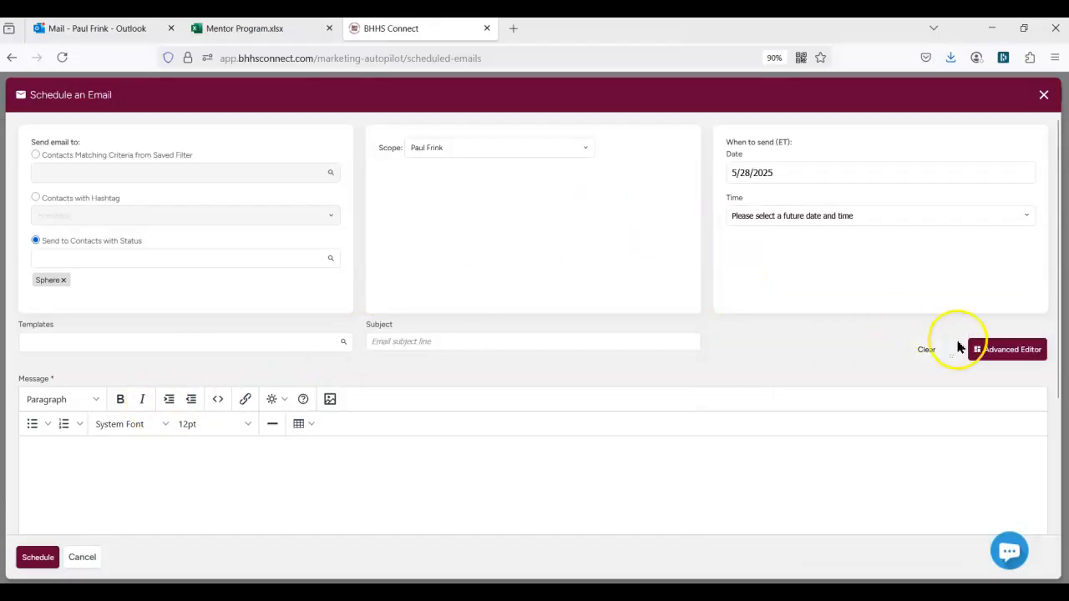
# Switch the message to the advanced editor and place an image block in the empty row.
pyautogui.click(992, 354)
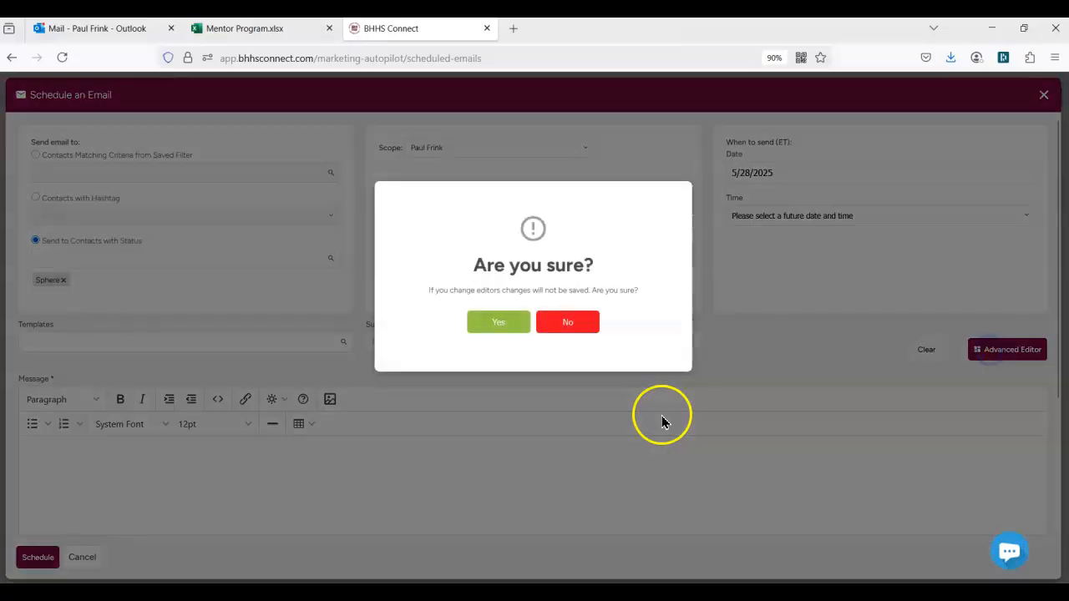
pyautogui.click(493, 330)
pyautogui.scroll(-4, 501, 326)
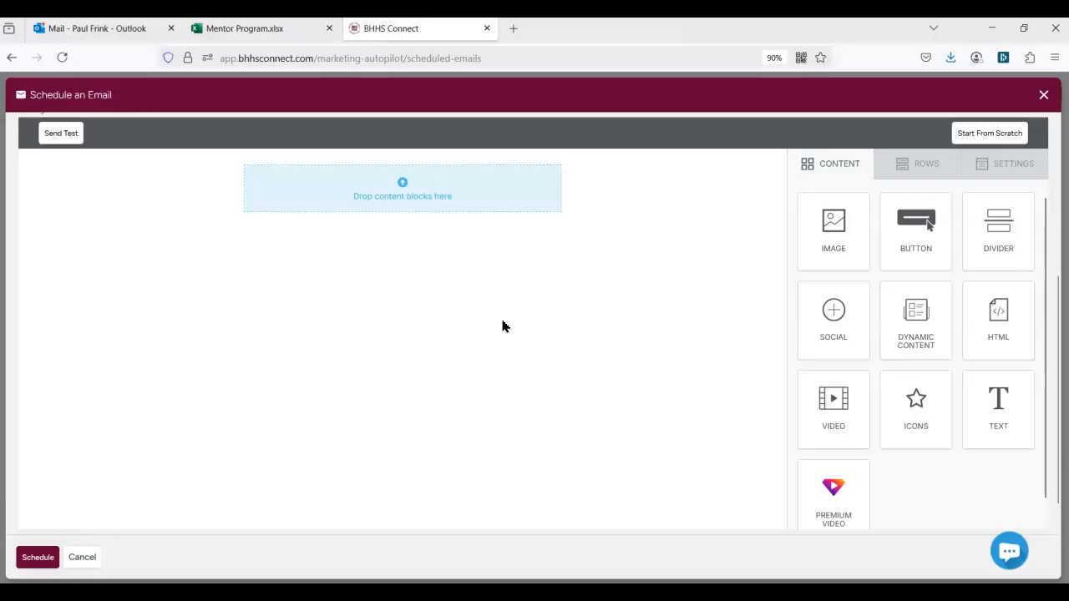
pyautogui.scroll(-1, 502, 321)
pyautogui.scroll(1, 502, 322)
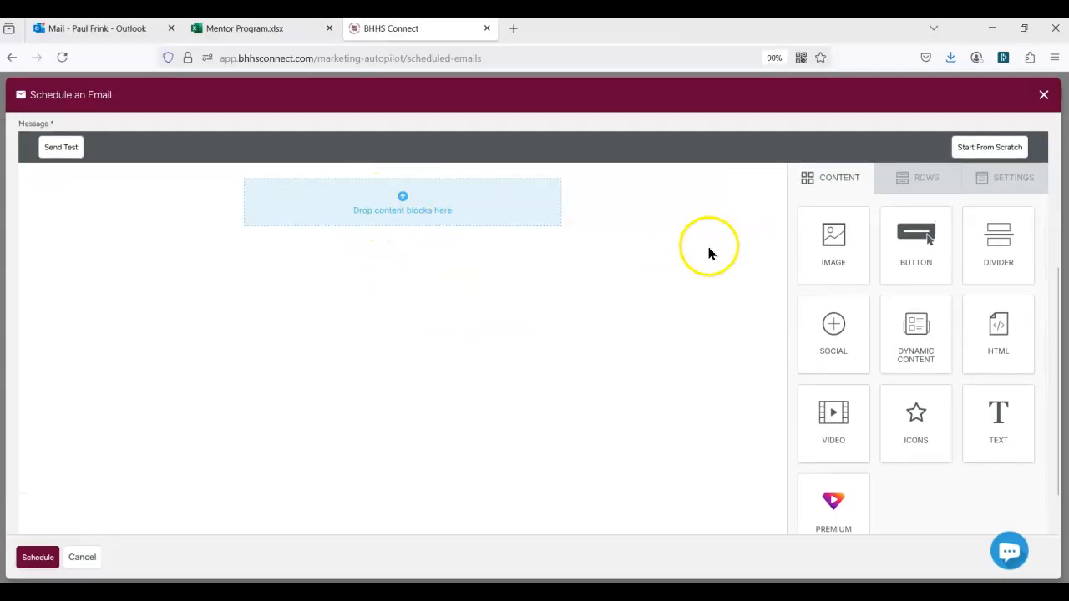
pyautogui.moveTo(799, 222); pyautogui.dragTo(403, 191)
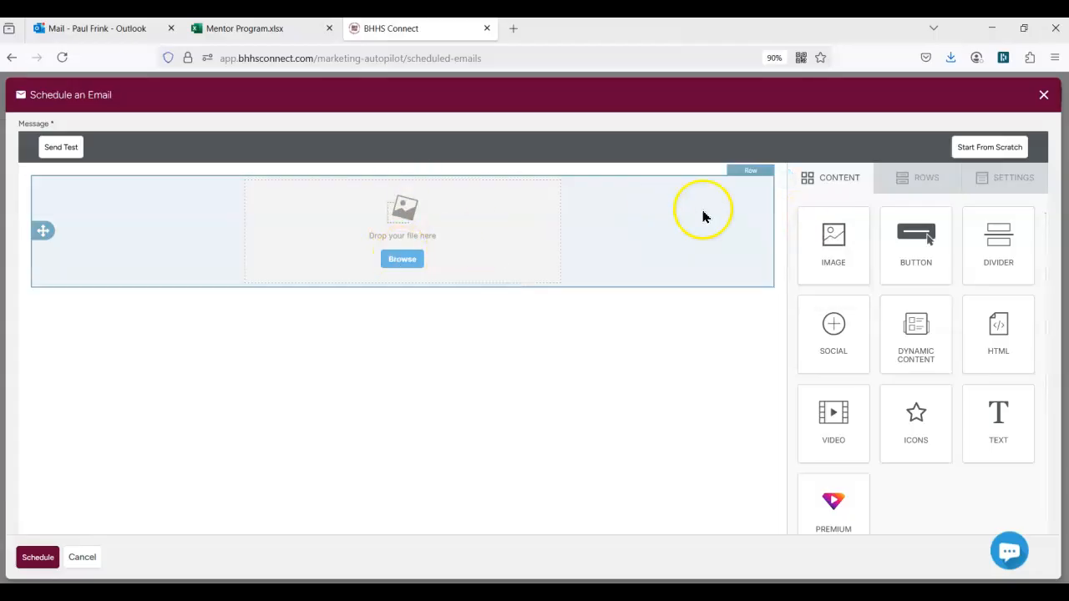
# Add an empty single-column row below the image block and place a text block in it.
pyautogui.click(922, 177)
pyautogui.moveTo(859, 256); pyautogui.dragTo(387, 290)
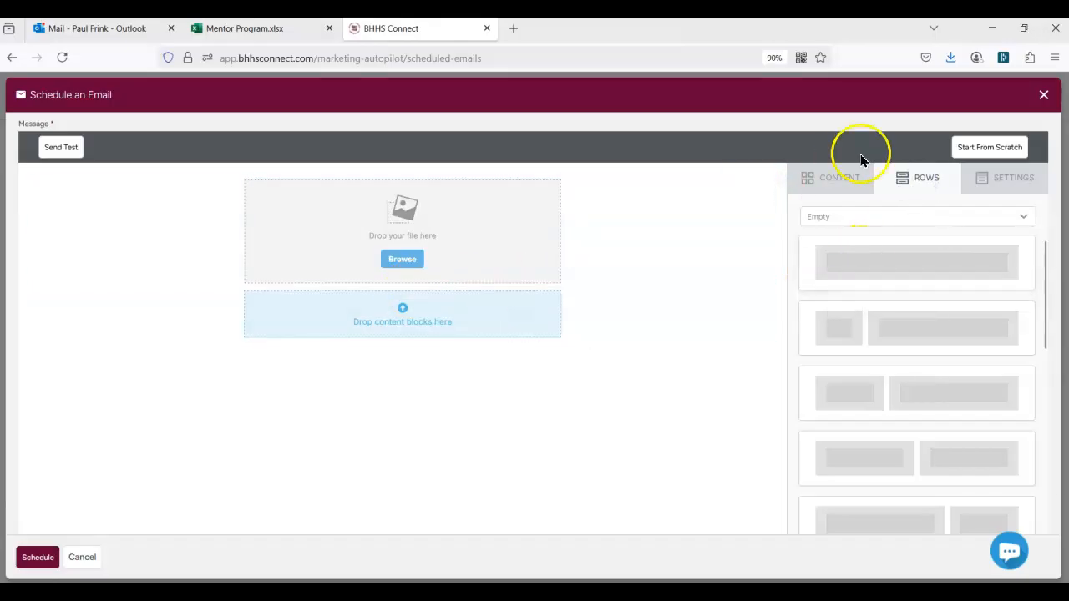
pyautogui.click(841, 178)
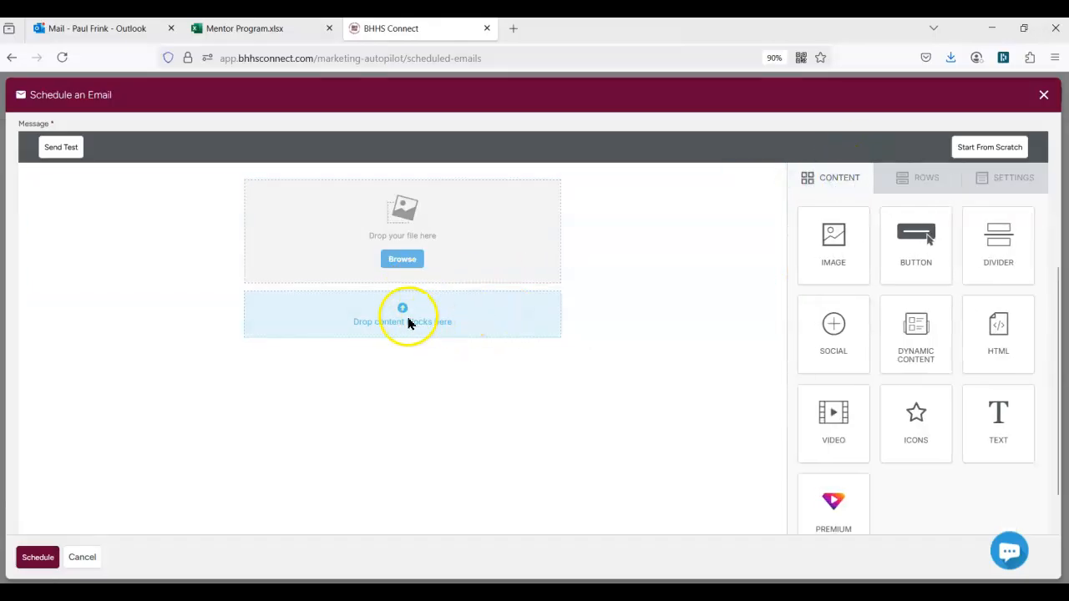
pyautogui.moveTo(983, 411); pyautogui.dragTo(447, 310)
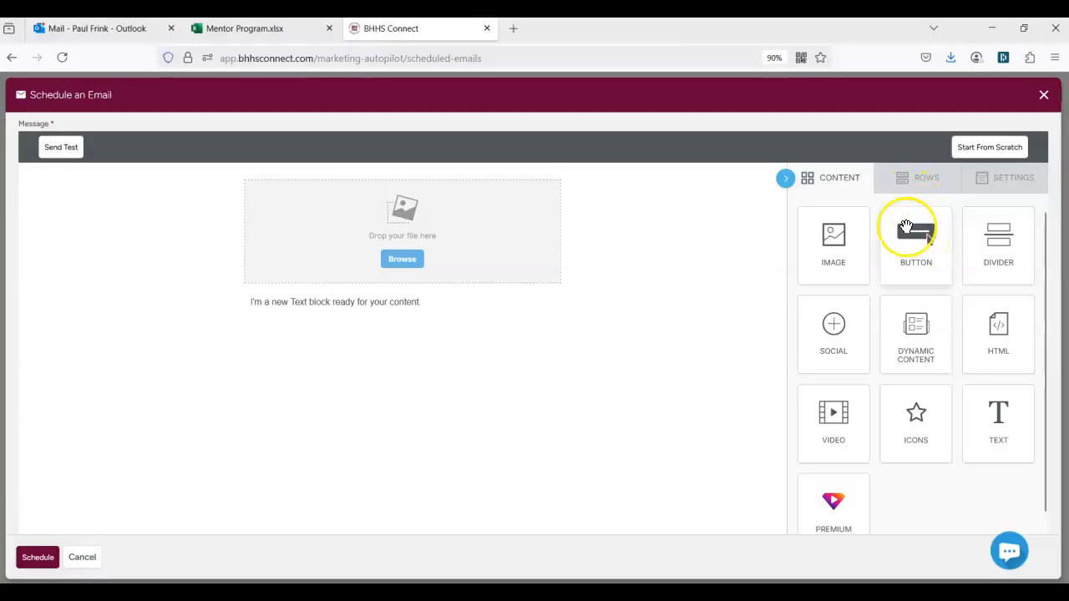
# Add another single-column row below the text block and place a button block in it.
pyautogui.click(912, 182)
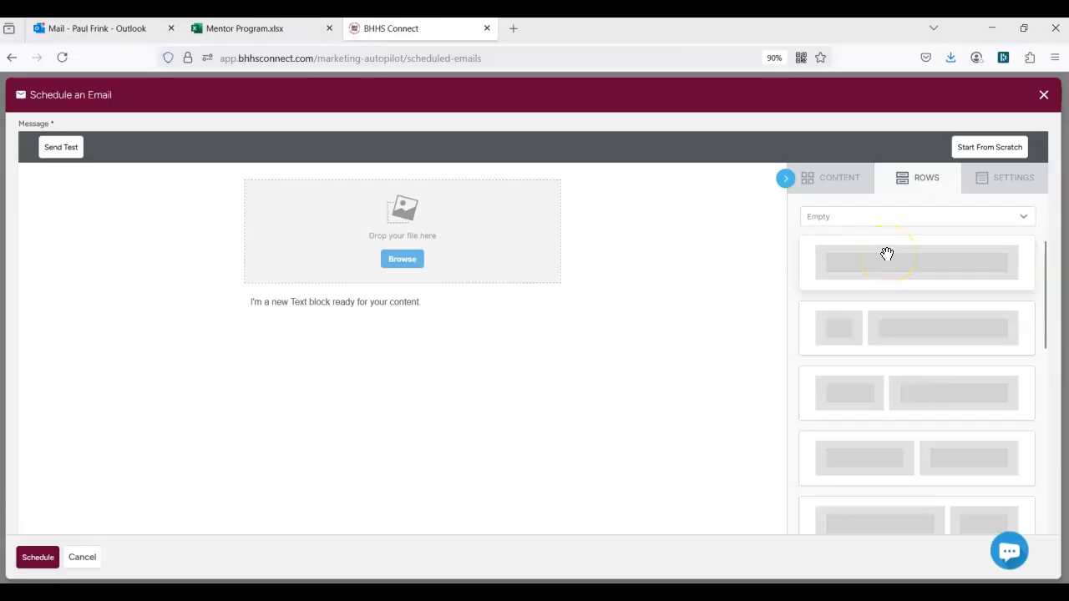
pyautogui.moveTo(890, 261); pyautogui.dragTo(459, 314)
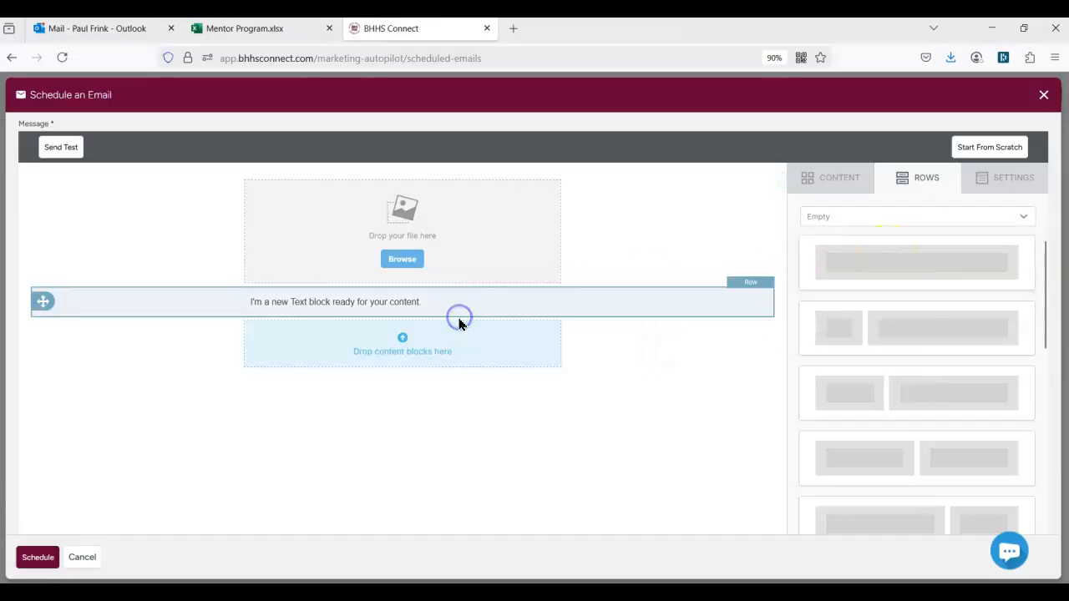
pyautogui.click(834, 184)
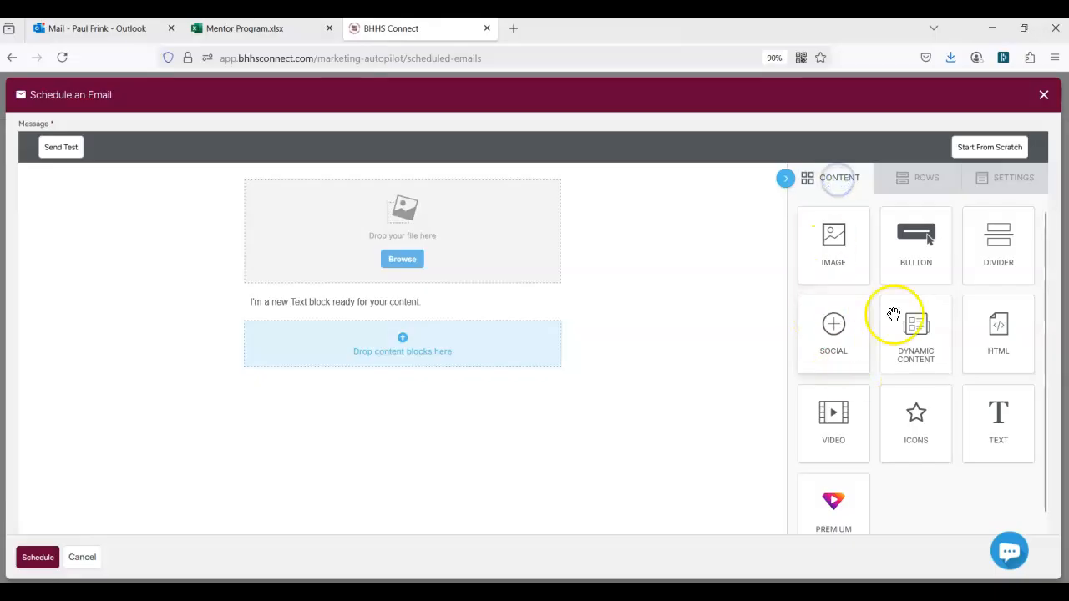
pyautogui.moveTo(925, 237); pyautogui.dragTo(389, 334)
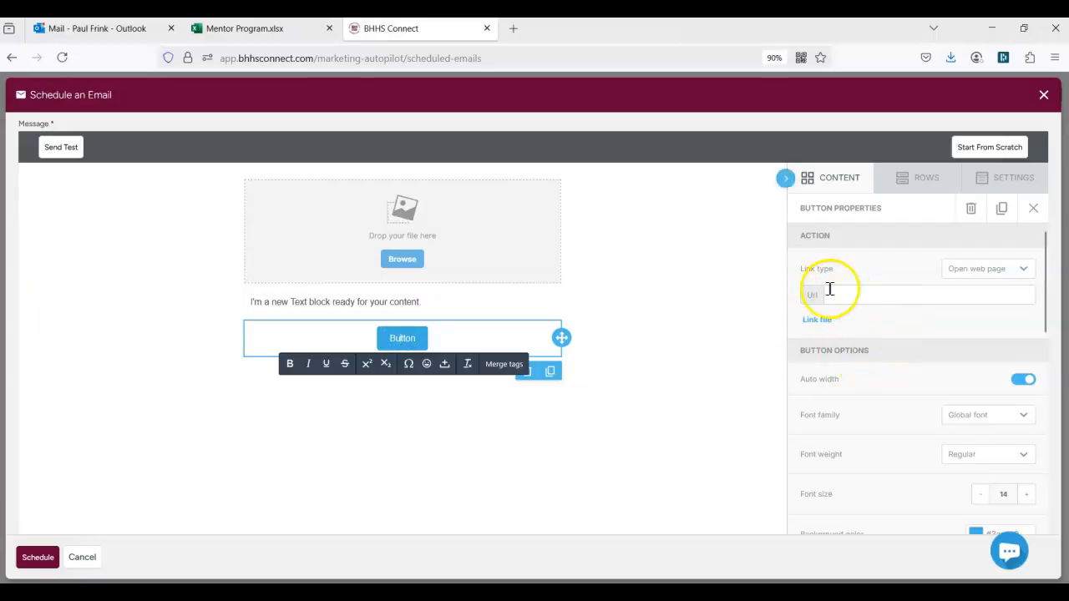
pyautogui.click(831, 290)
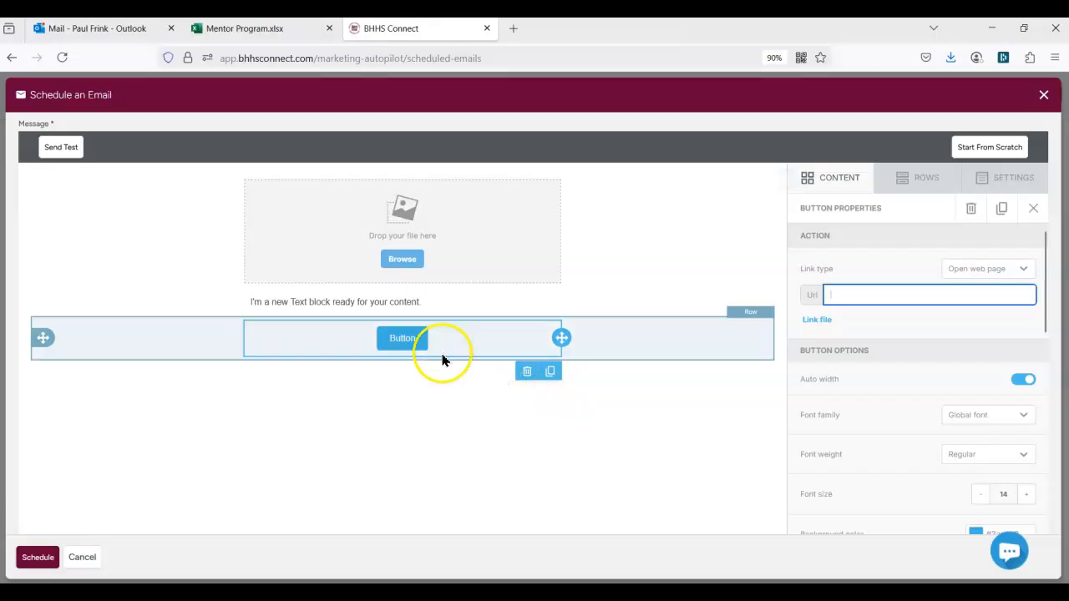
# Add an empty row with three equal columns below the button.
pyautogui.click(907, 179)
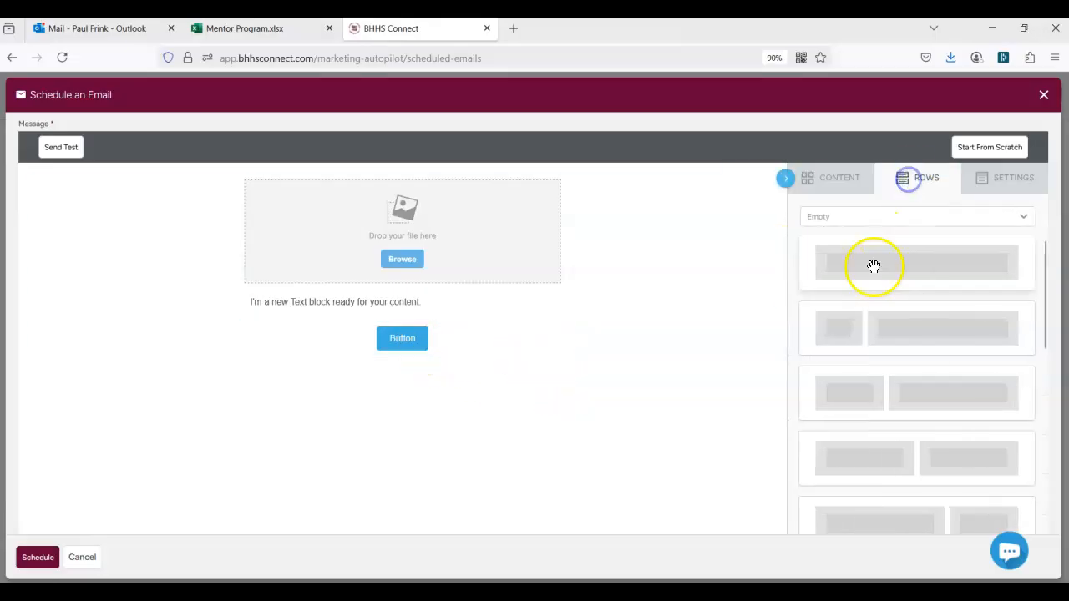
pyautogui.scroll(-5, 888, 382)
pyautogui.moveTo(890, 381); pyautogui.dragTo(338, 368)
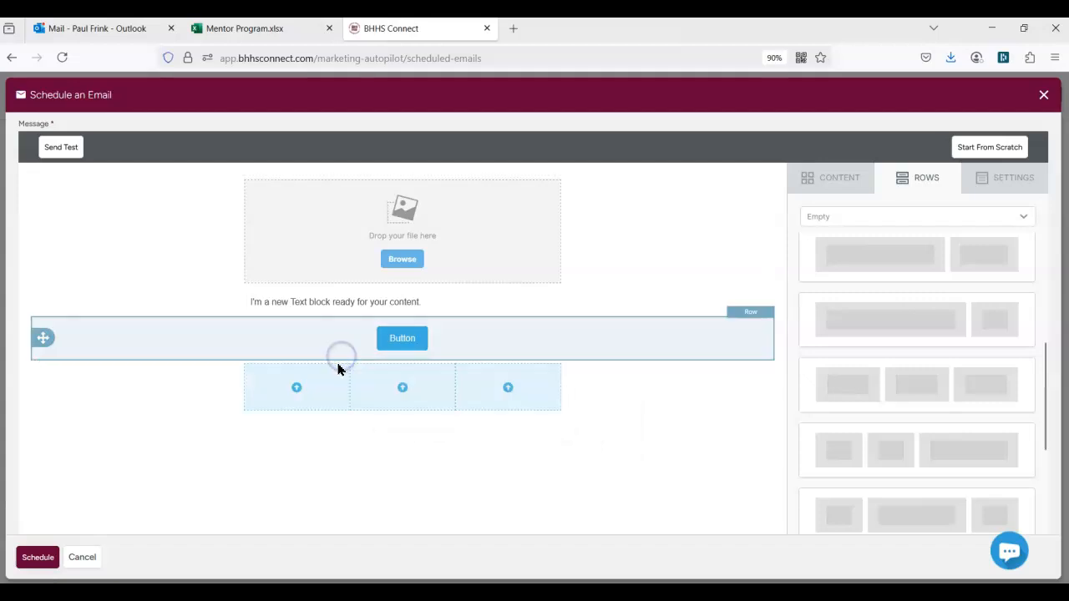
# Fill the three columns from left to right with social, dynamic content and icons blocks.
pyautogui.click(842, 176)
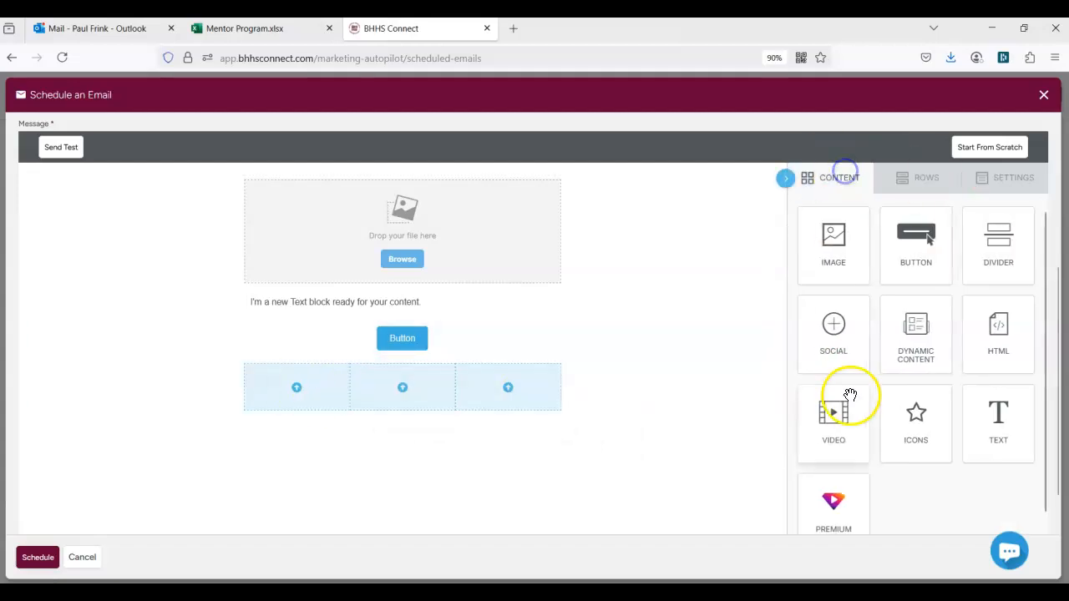
pyautogui.moveTo(852, 336); pyautogui.dragTo(284, 403)
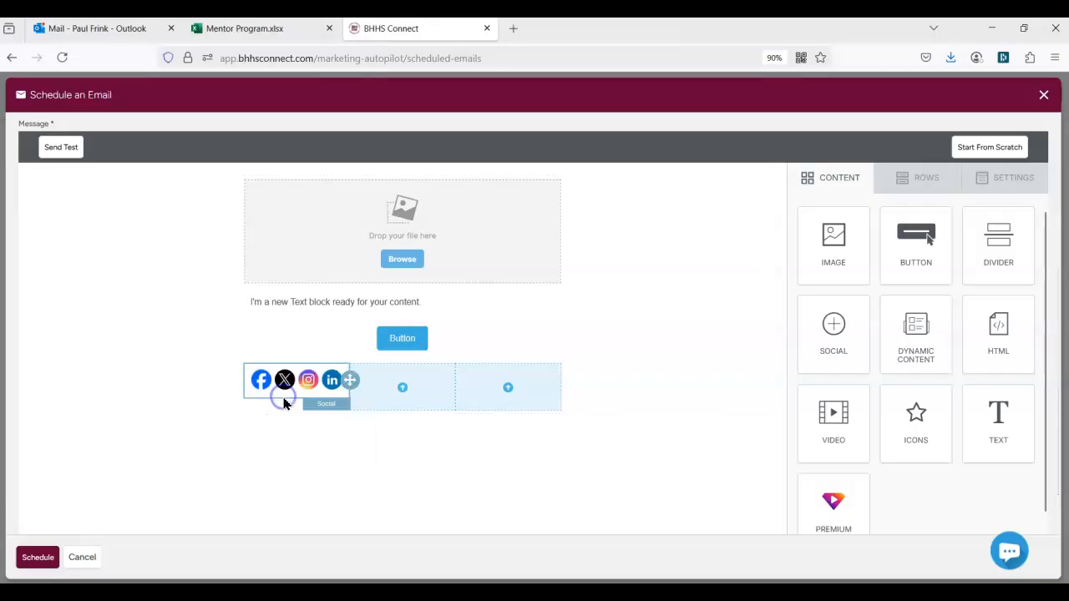
pyautogui.moveTo(913, 326); pyautogui.dragTo(425, 378)
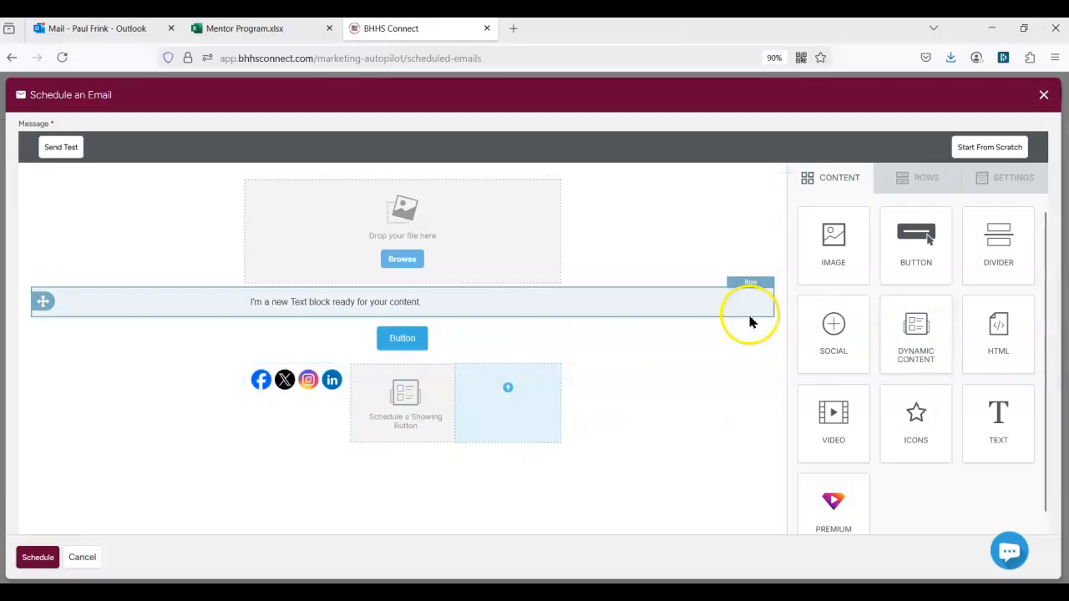
pyautogui.moveTo(997, 324)
pyautogui.mouseDown()
pyautogui.moveTo(554, 375)
pyautogui.moveTo(957, 344)
pyautogui.moveTo(1002, 316)
pyautogui.mouseUp()
pyautogui.moveTo(915, 417); pyautogui.dragTo(536, 390)
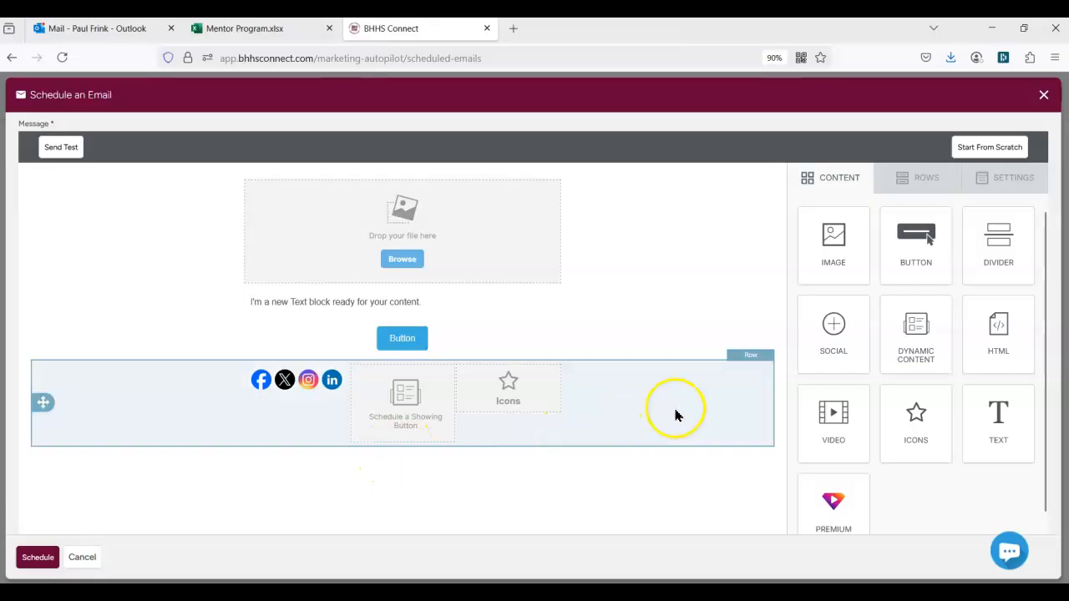
# Insert a video block above the dynamic content block in the middle column.
pyautogui.scroll(-1, 674, 415)
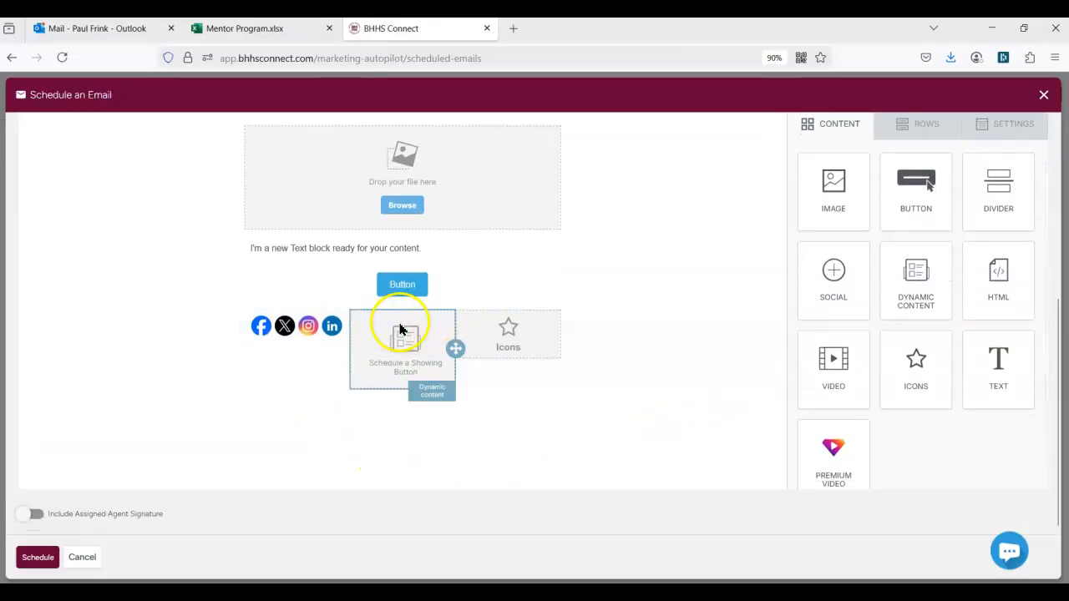
pyautogui.moveTo(401, 354); pyautogui.dragTo(910, 298)
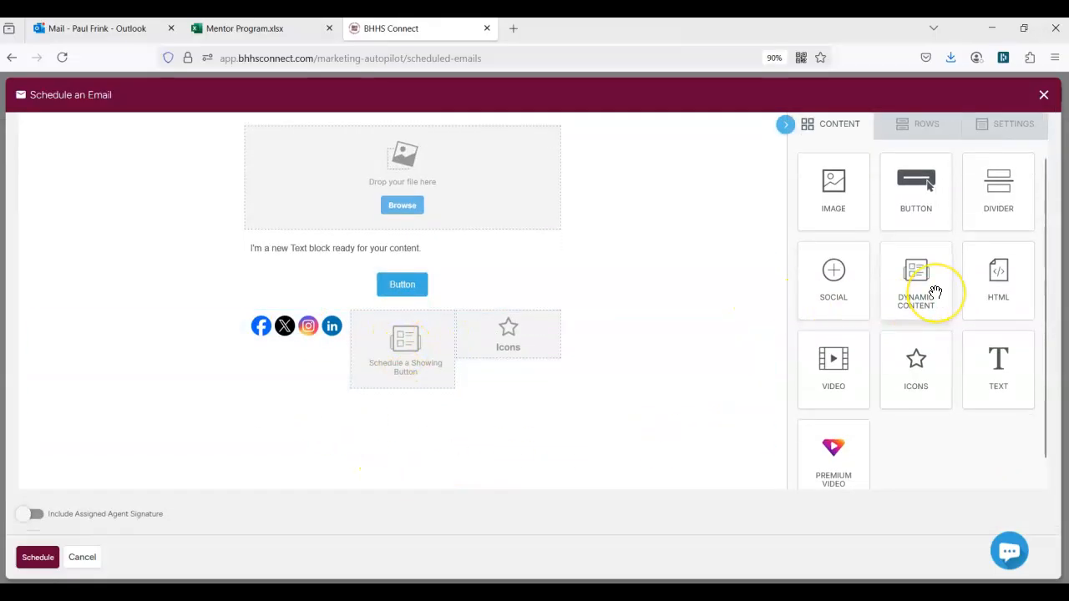
pyautogui.scroll(1, 935, 292)
pyautogui.scroll(-1, 935, 292)
pyautogui.moveTo(859, 368); pyautogui.dragTo(431, 344)
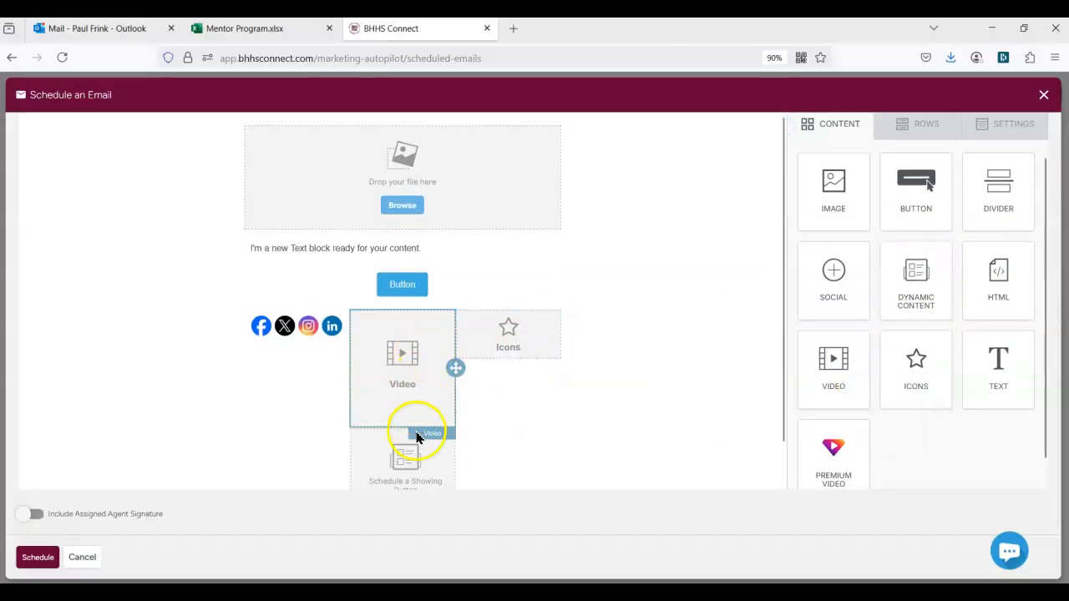
# Delete the Schedule a Showing Button dynamic content block from the middle column.
pyautogui.scroll(-1, 503, 408)
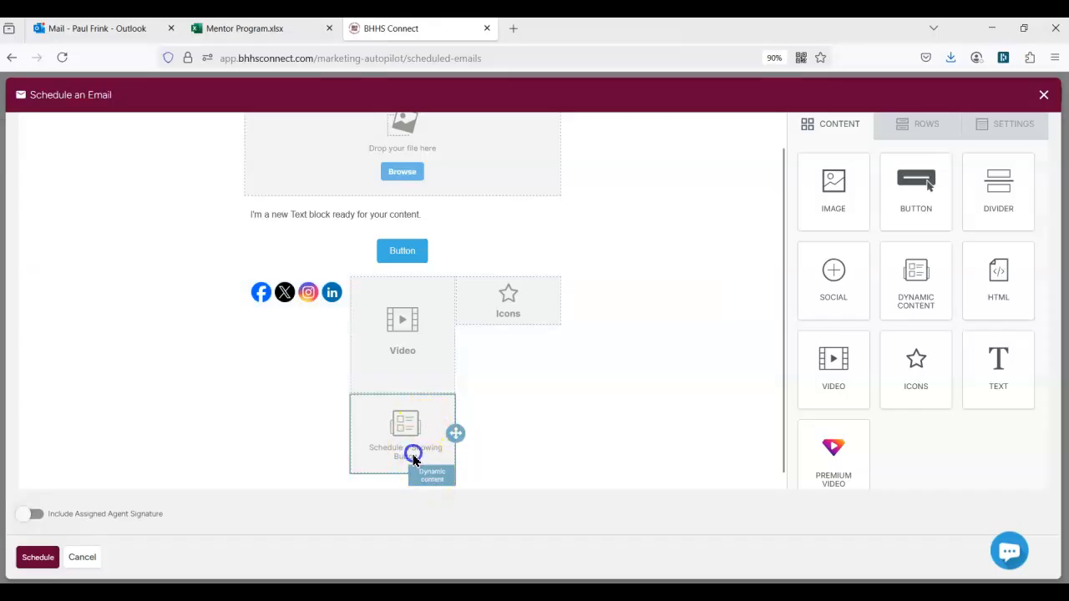
pyautogui.click(413, 458)
pyautogui.click(422, 489)
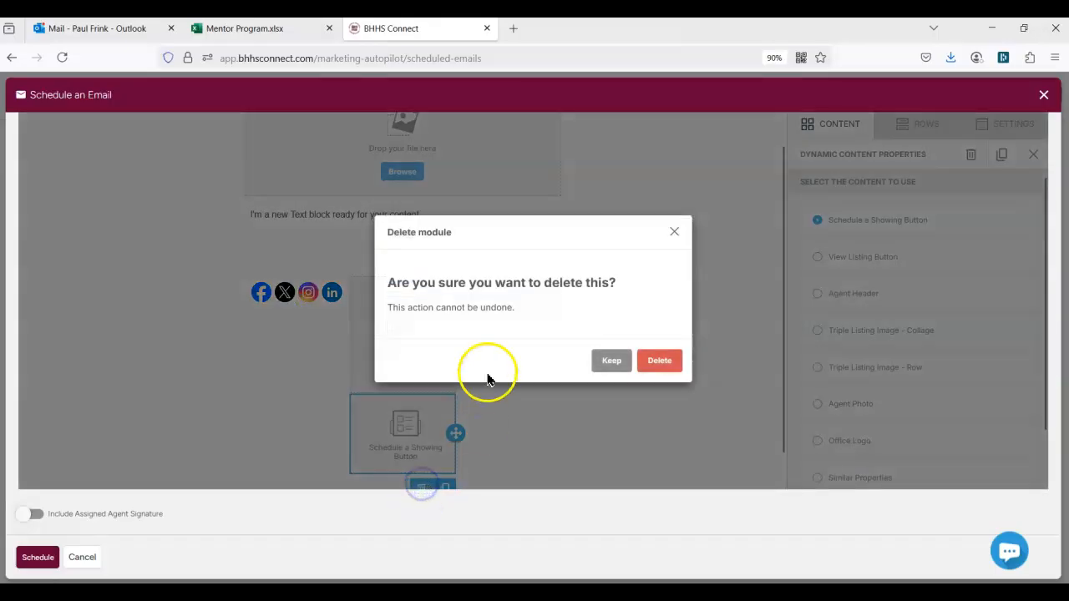
pyautogui.click(609, 363)
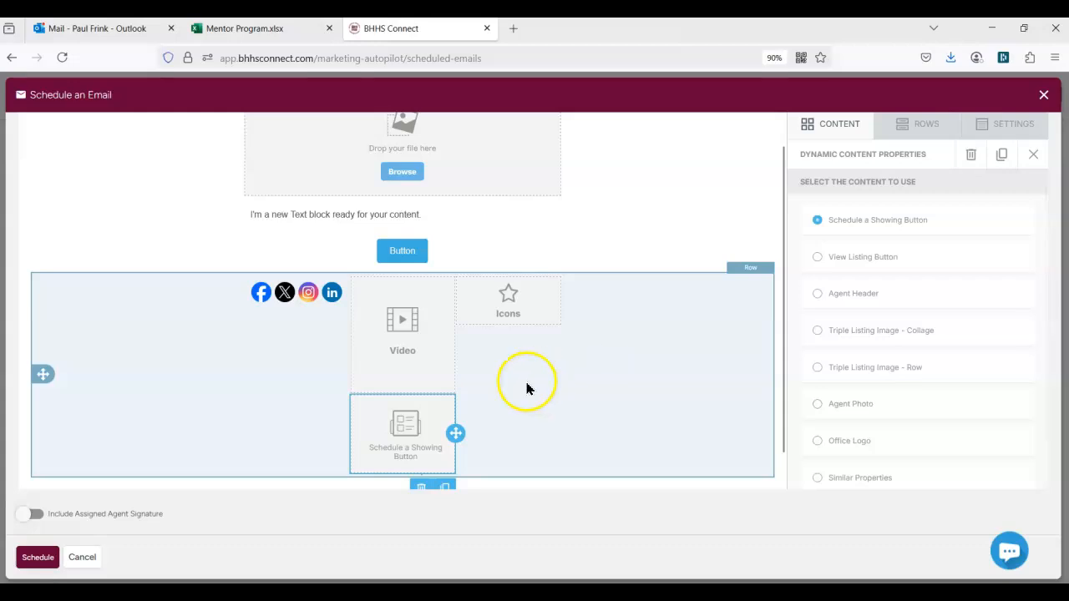
pyautogui.click(421, 488)
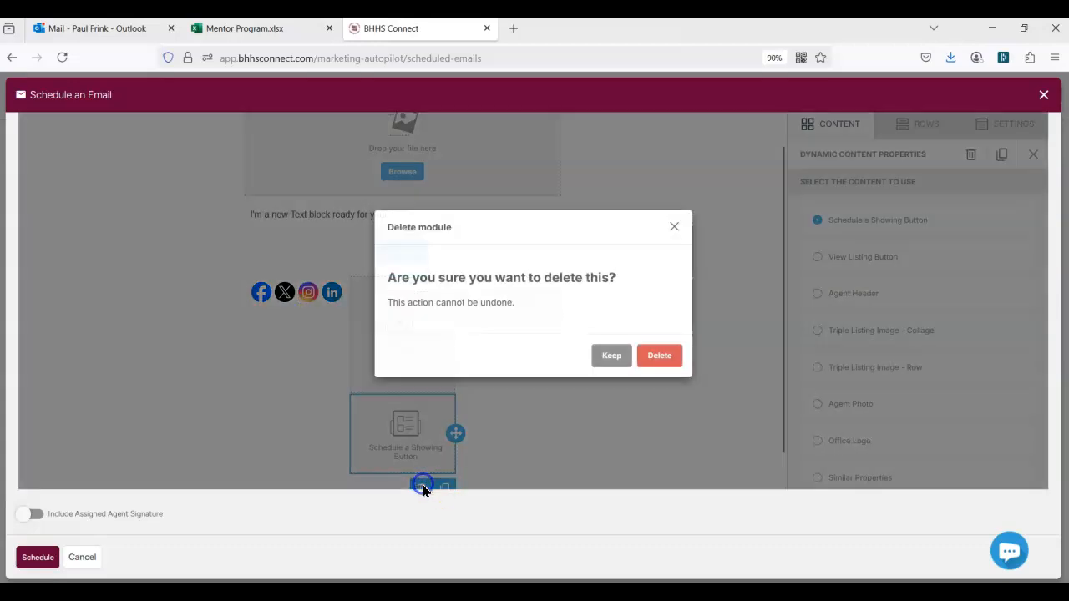
pyautogui.click(671, 364)
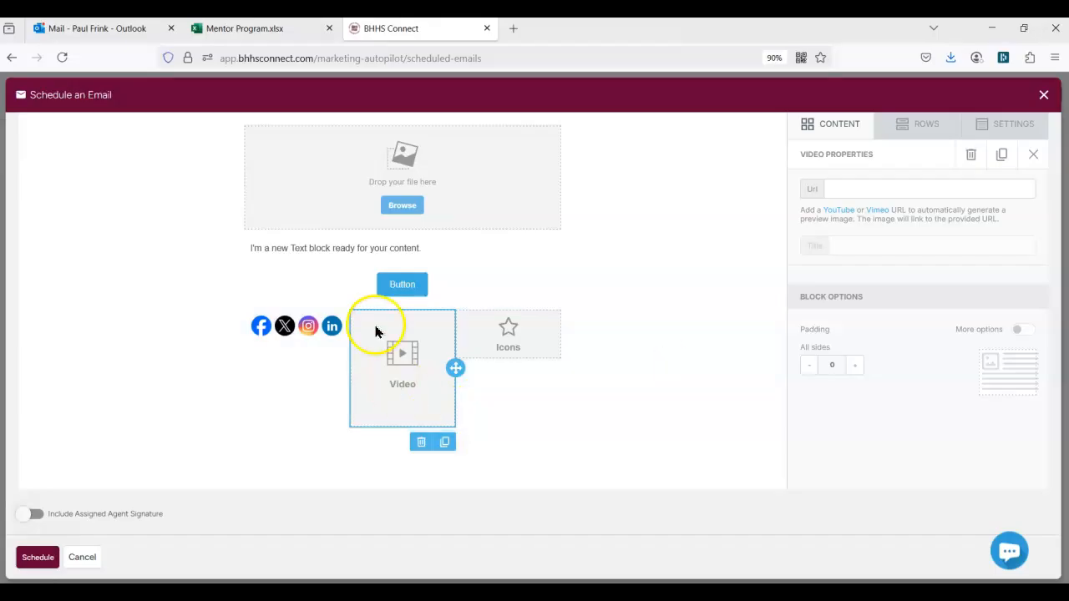
pyautogui.scroll(2, 162, 281)
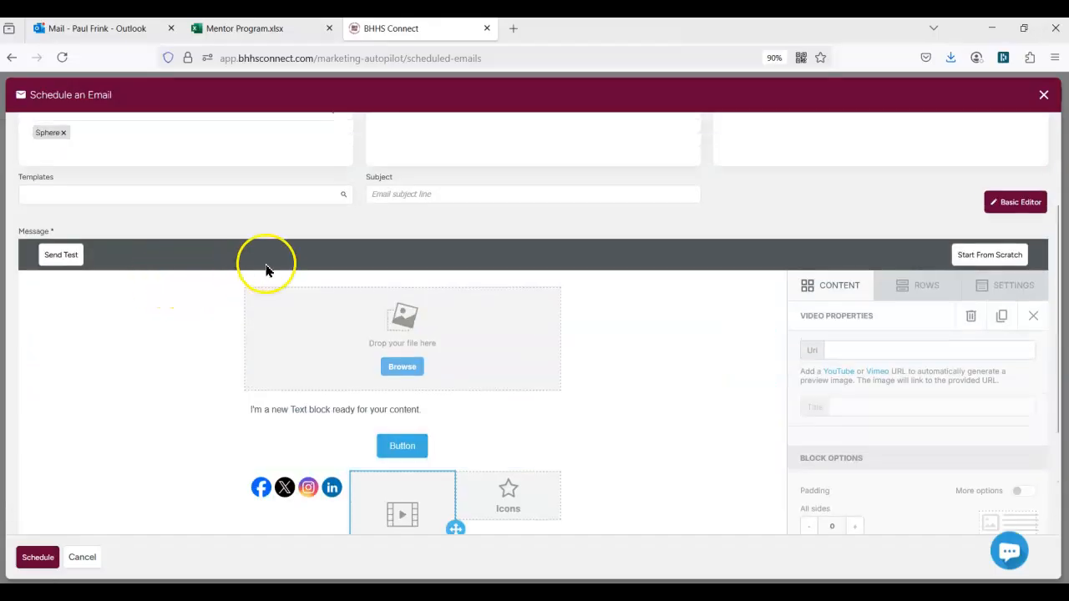
pyautogui.scroll(-3, 267, 269)
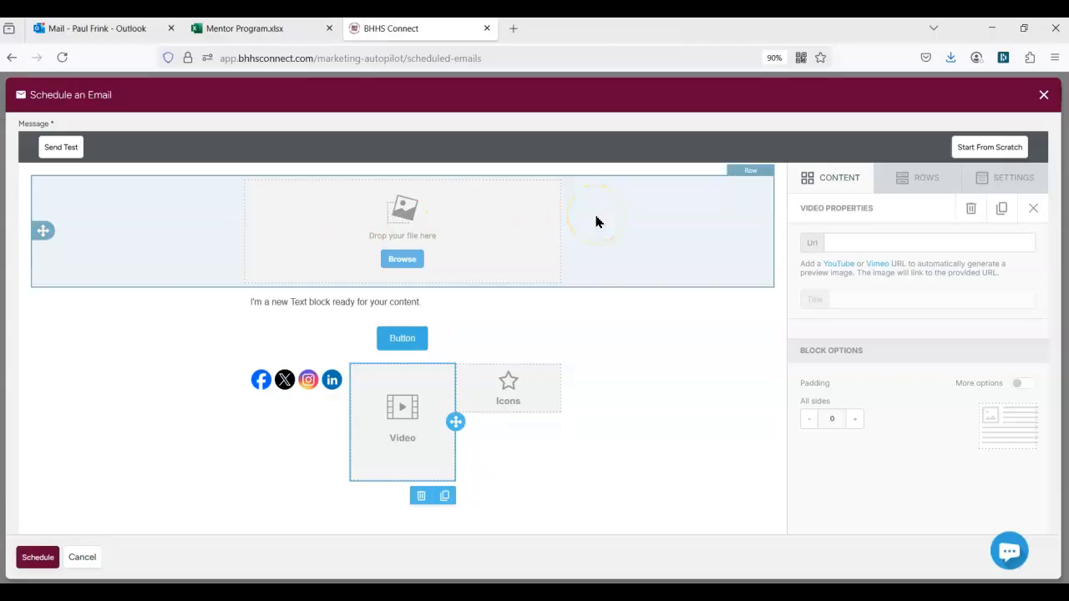
pyautogui.scroll(4, 627, 393)
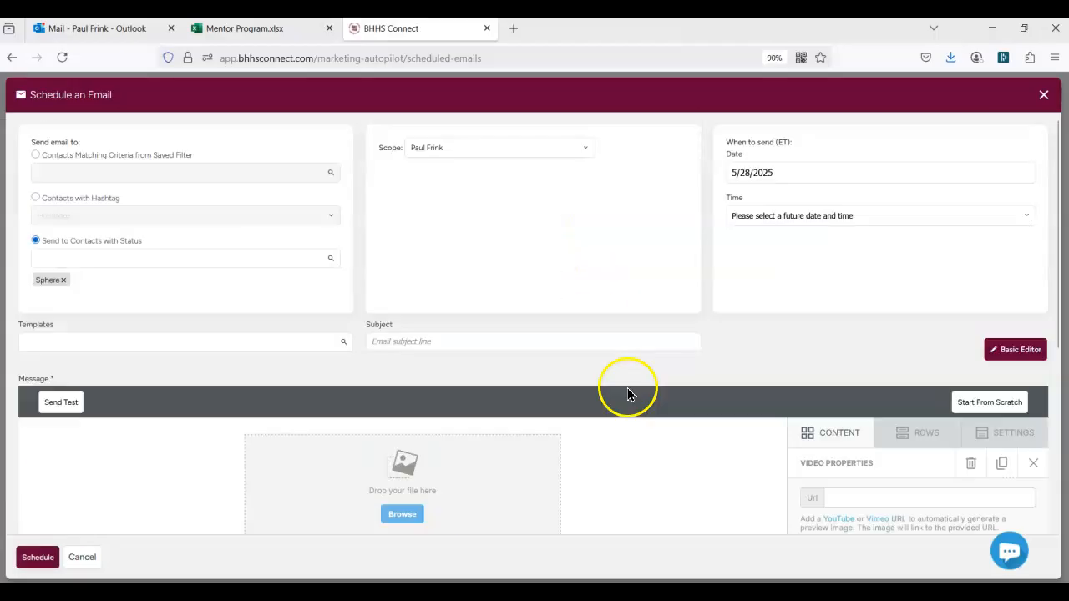
# Discard the unsaved scheduled email and open the templates list of the marketing campaigns.
pyautogui.click(1045, 97)
pyautogui.click(504, 320)
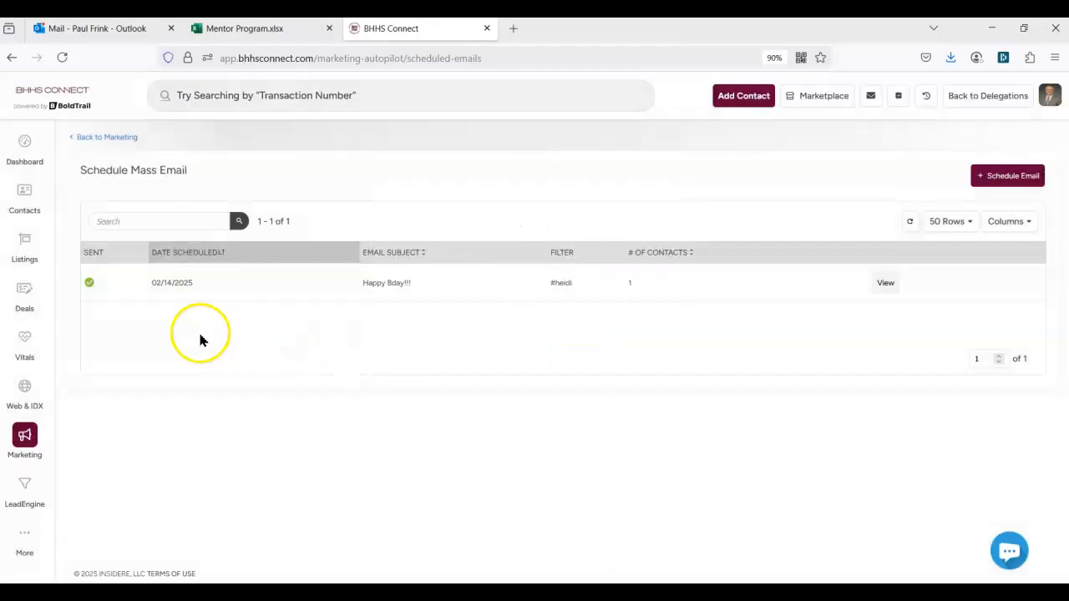
pyautogui.click(32, 432)
pyautogui.click(455, 369)
pyautogui.click(241, 203)
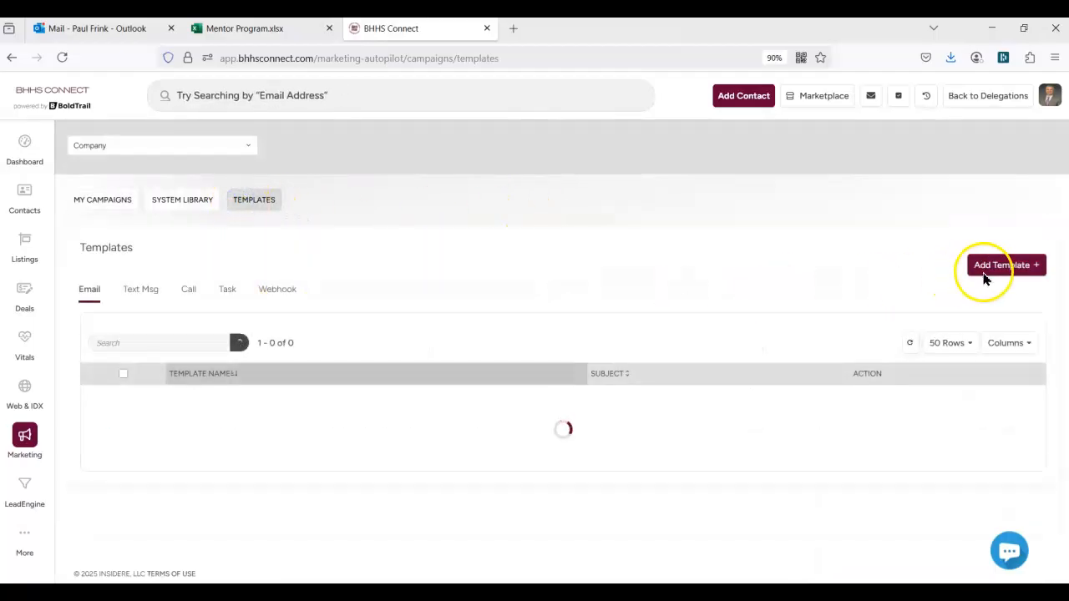
# Examine the new email template form's name, subject, advanced editor and link insertion options, and close it without saving.
pyautogui.click(989, 276)
pyautogui.click(989, 291)
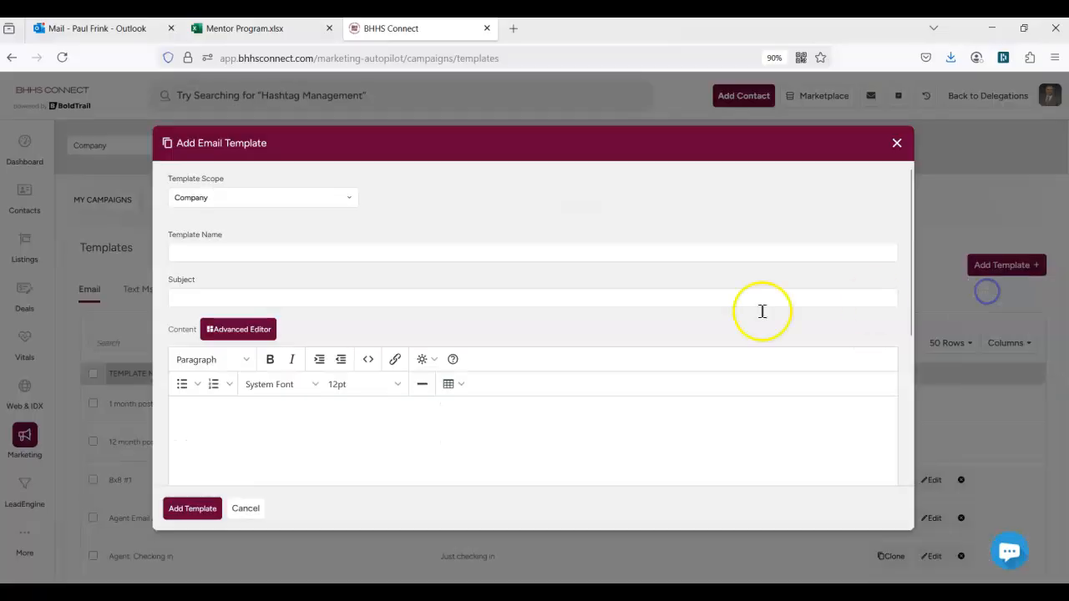
pyautogui.click(215, 253)
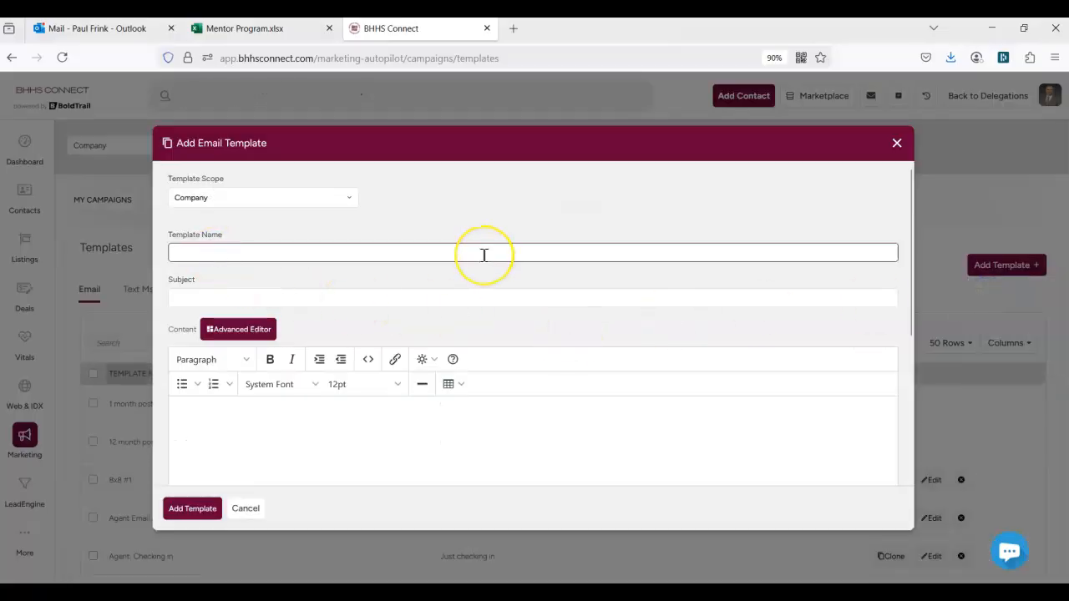
pyautogui.click(307, 301)
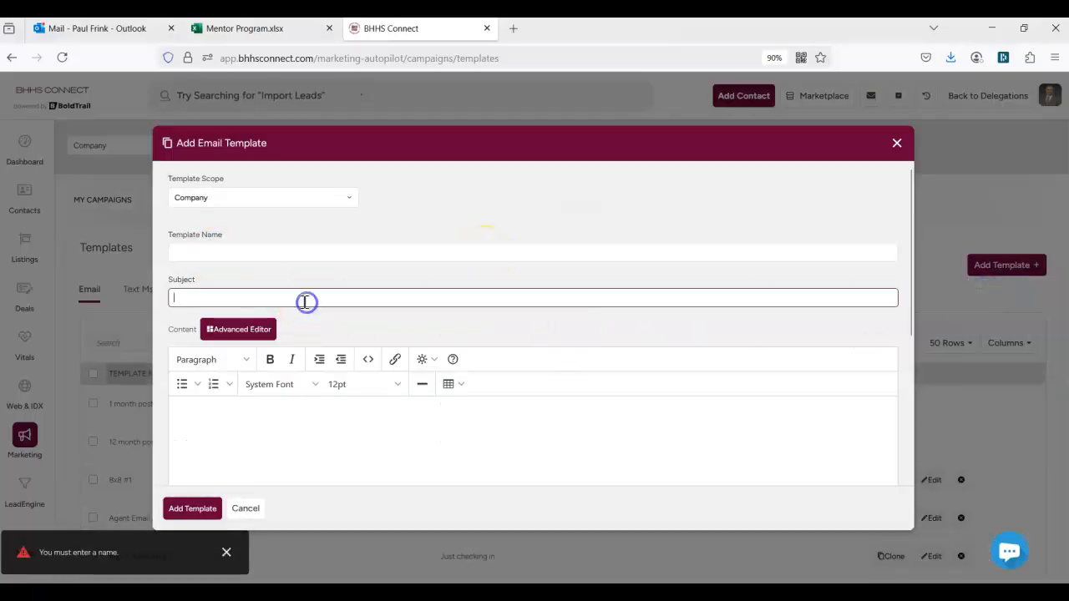
pyautogui.click(240, 334)
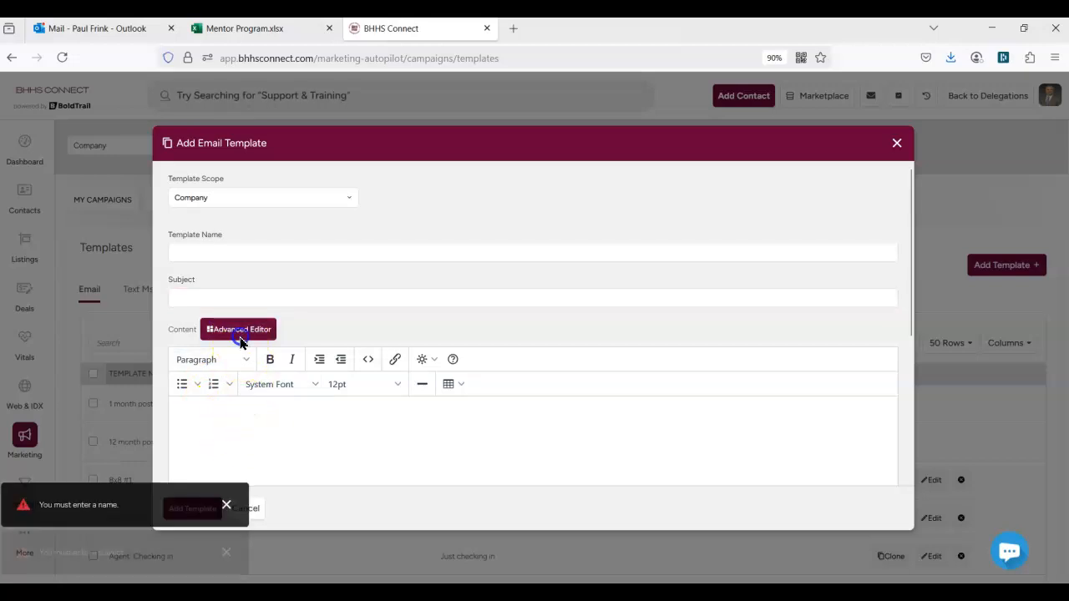
pyautogui.click(501, 323)
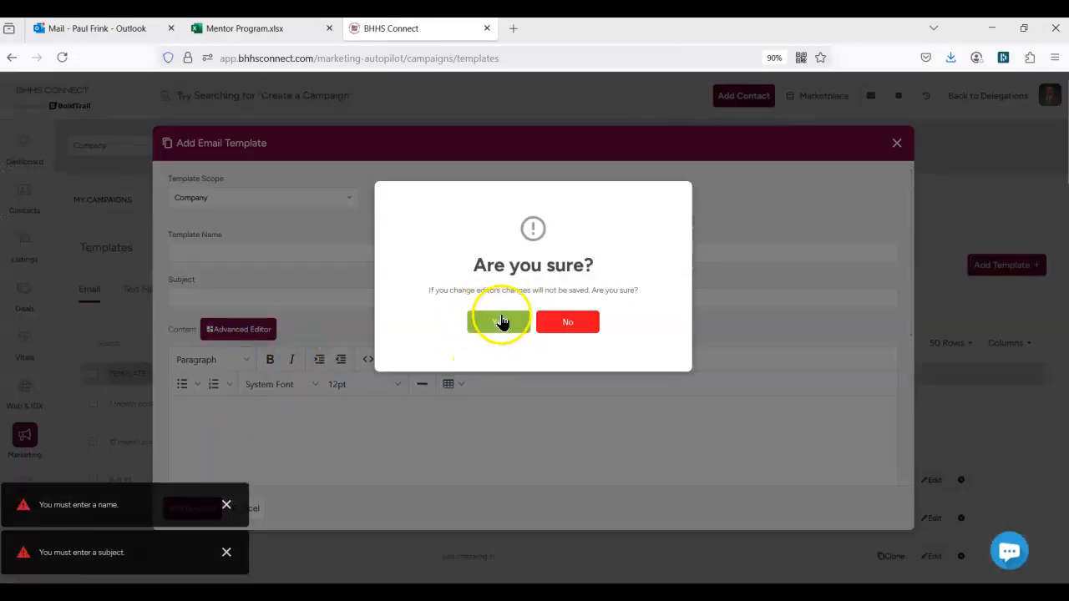
pyautogui.click(558, 323)
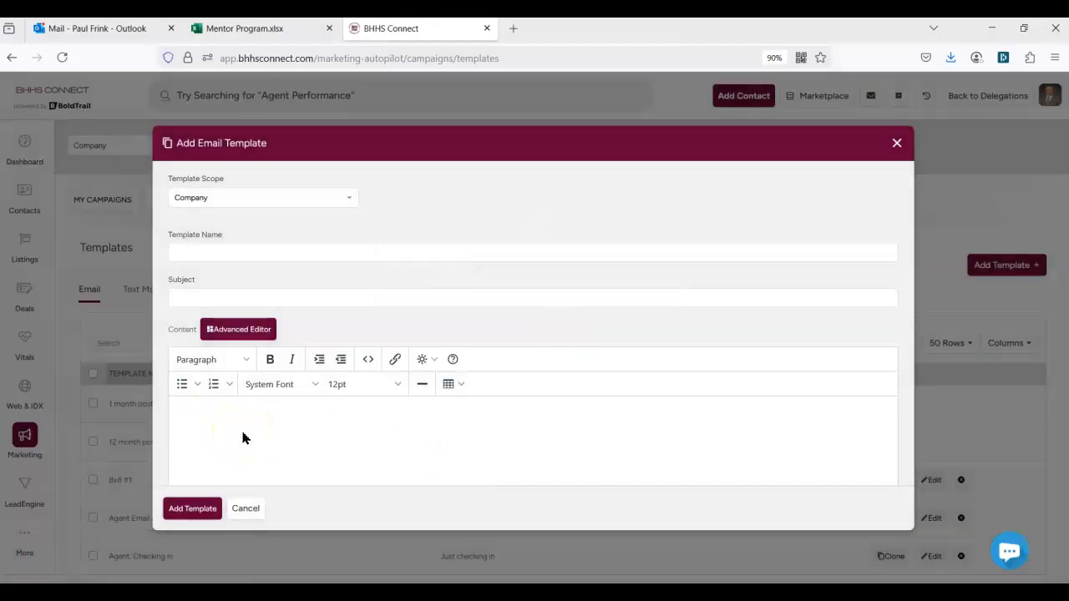
pyautogui.click(308, 420)
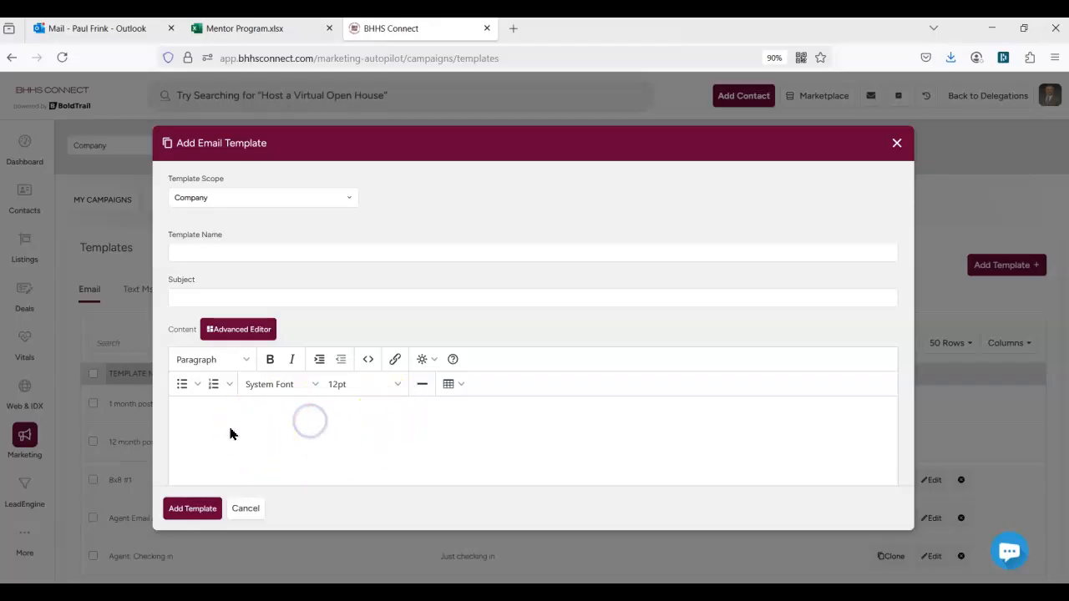
pyautogui.click(396, 361)
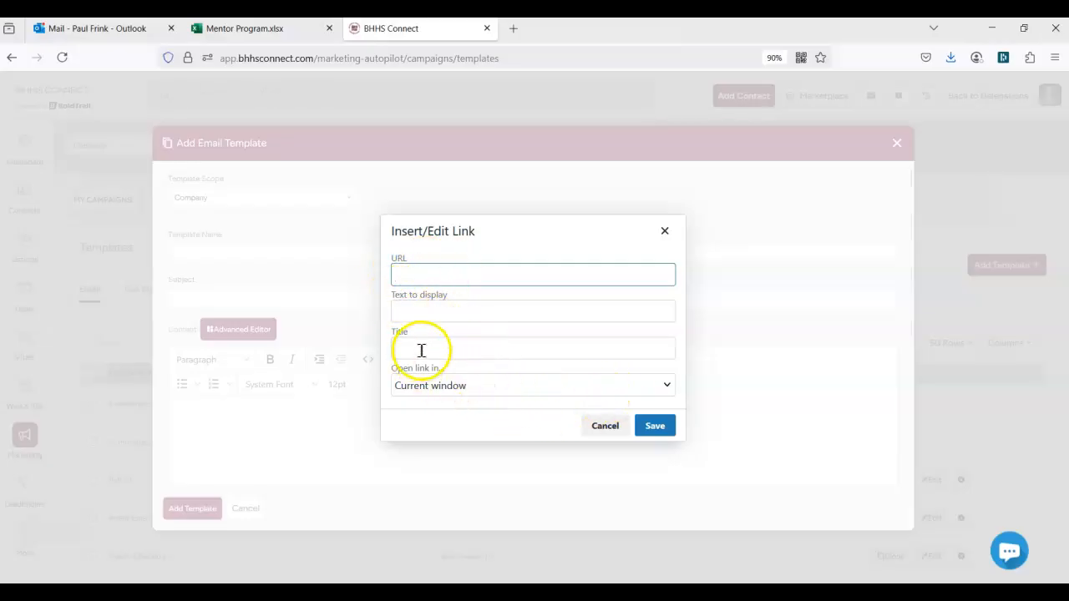
pyautogui.click(604, 427)
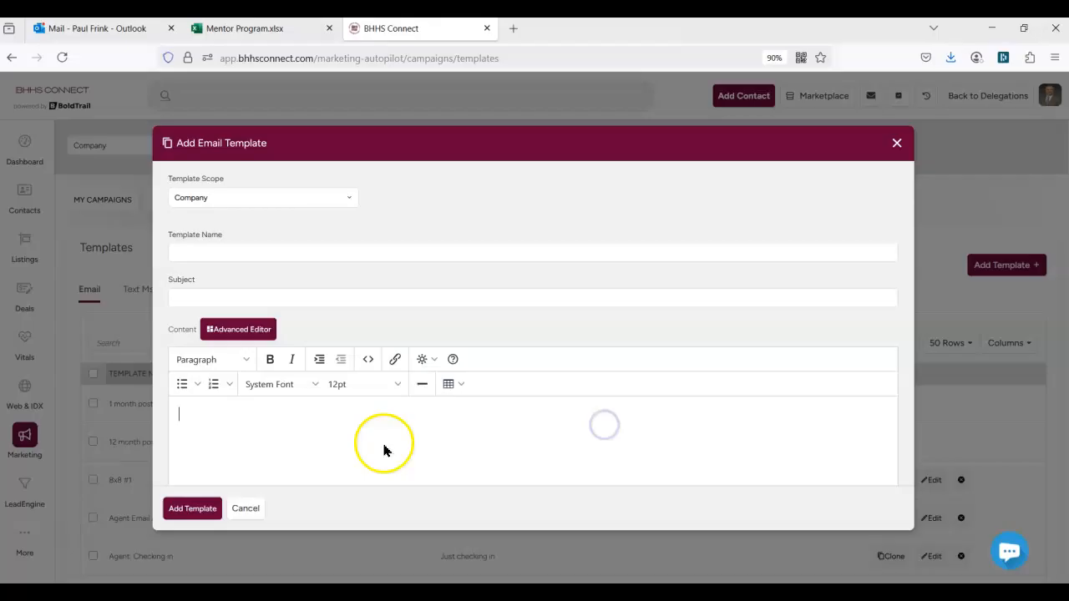
pyautogui.click(245, 511)
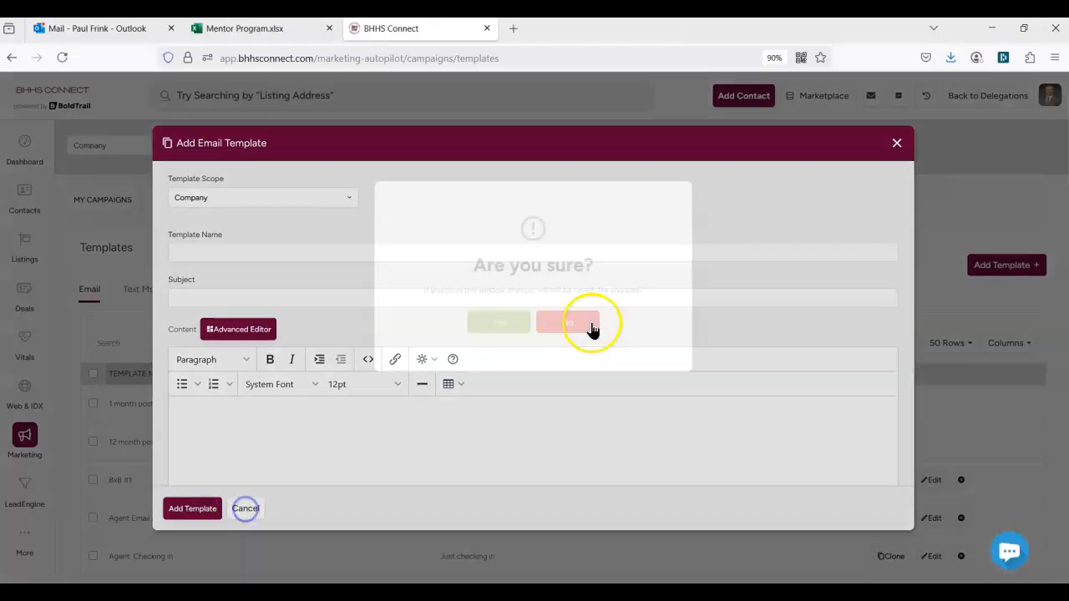
pyautogui.click(523, 328)
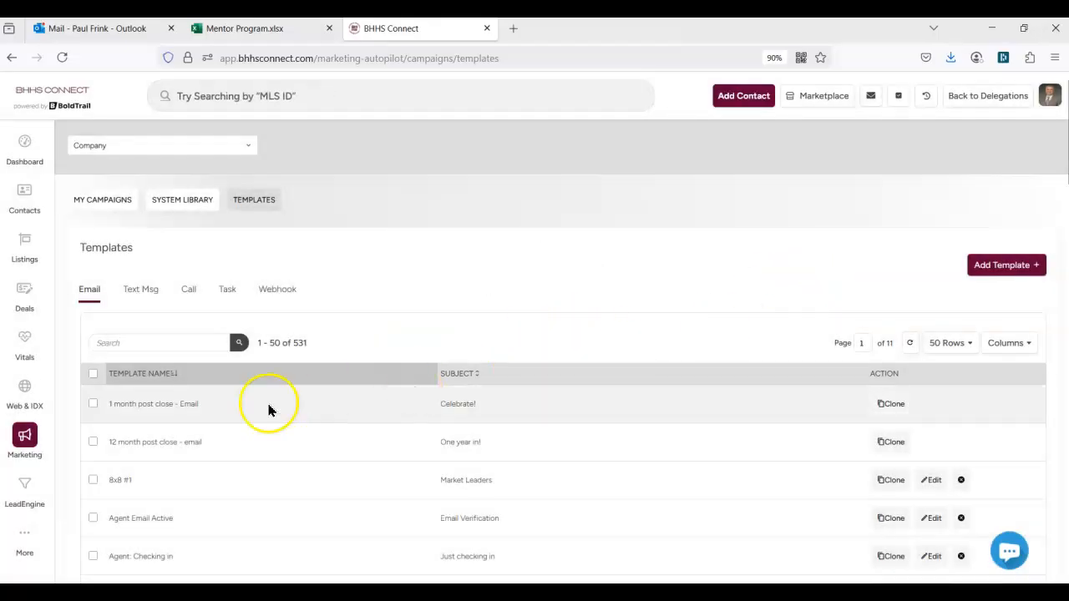